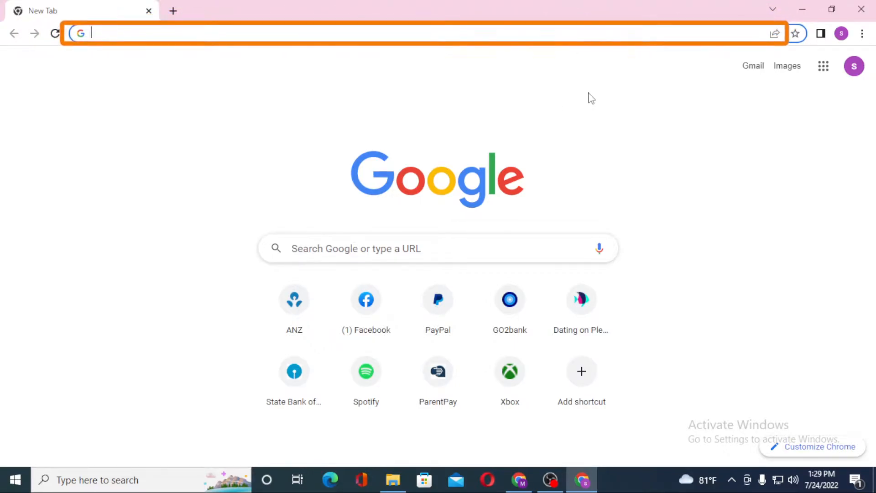
# Load roblox.com, then search Google for 'roblox login' in a new tab.
pyautogui.click(528, 34)
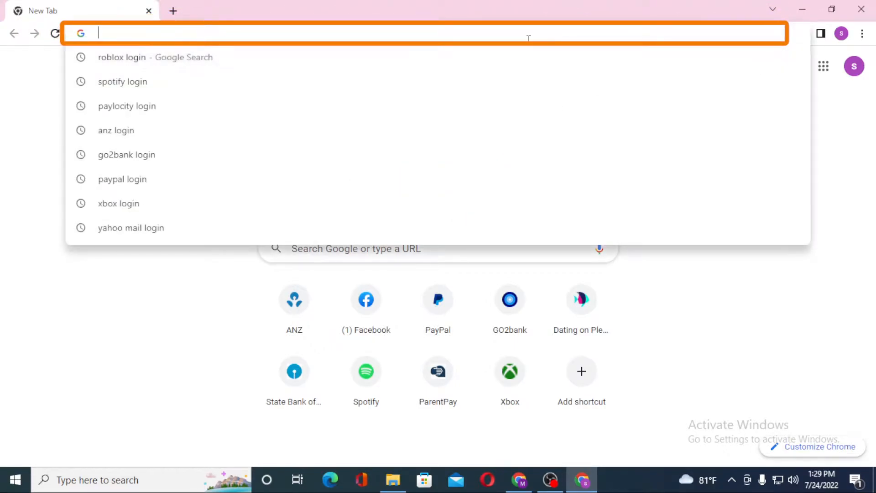
pyautogui.write('rlo')
pyautogui.press('BackSpace')
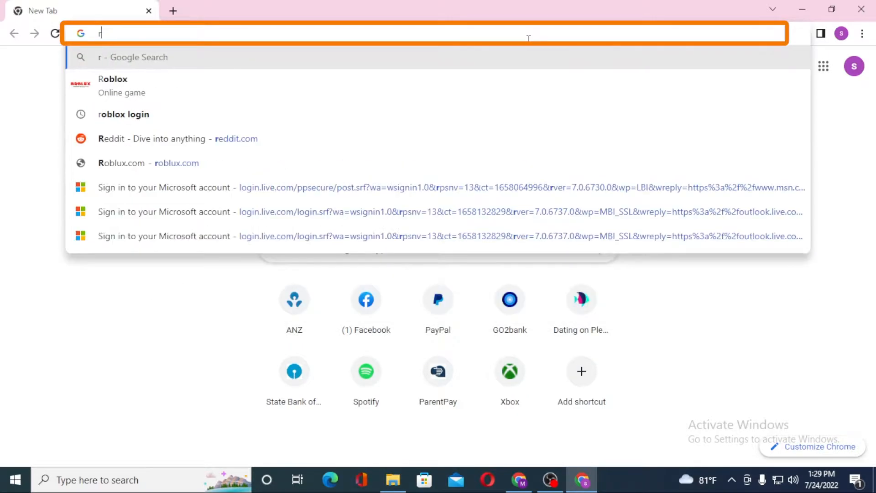
pyautogui.write('oblox.com')
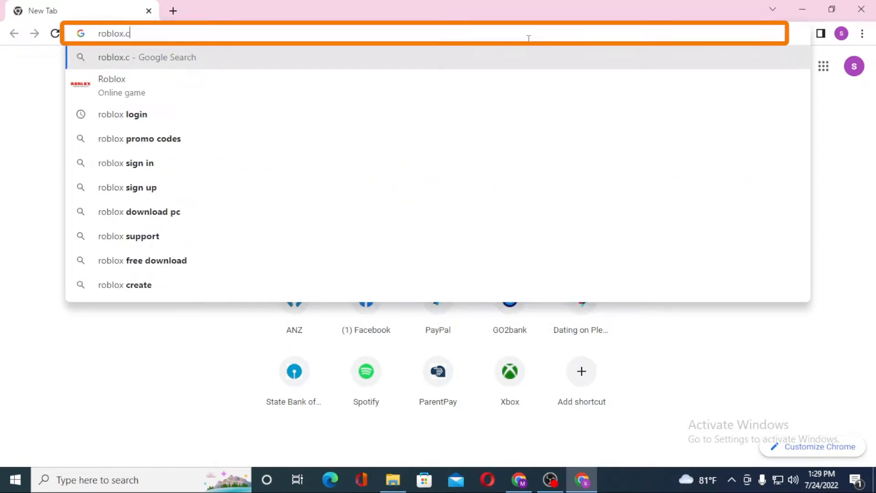
pyautogui.press('Return')
pyautogui.hotkey('ctrl', 't')
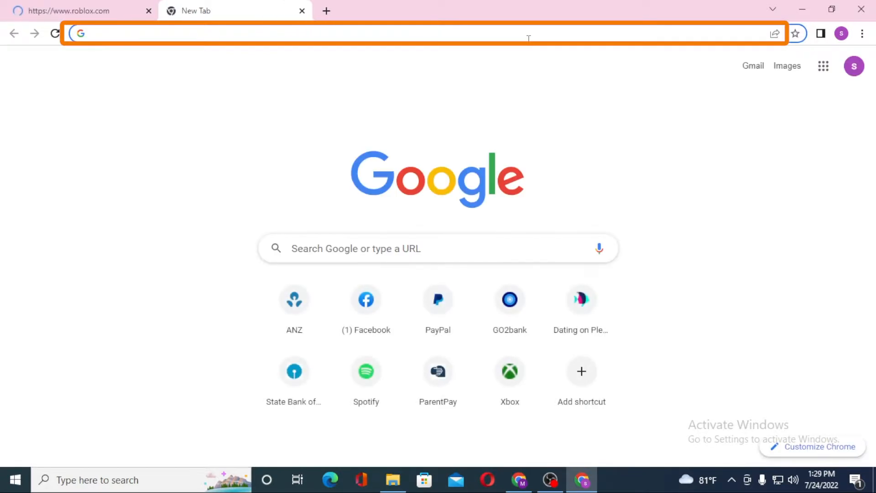
pyautogui.write('roblox logi')
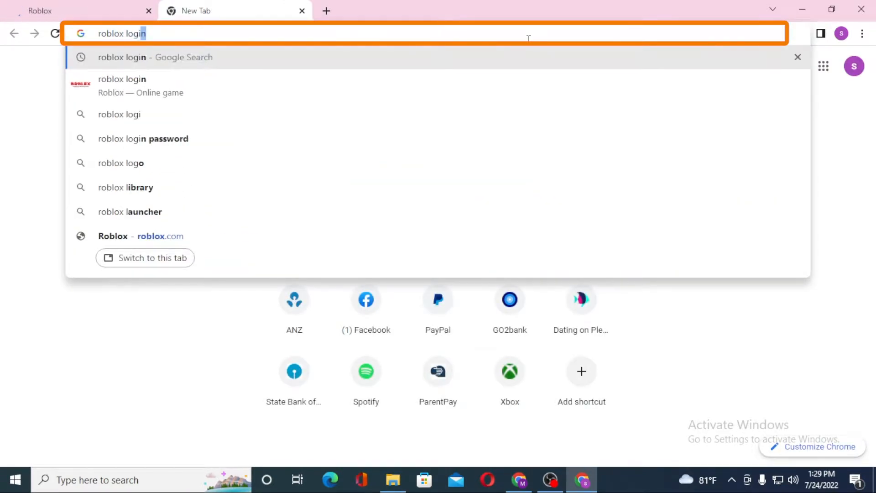
pyautogui.write('n')
pyautogui.press('Return')
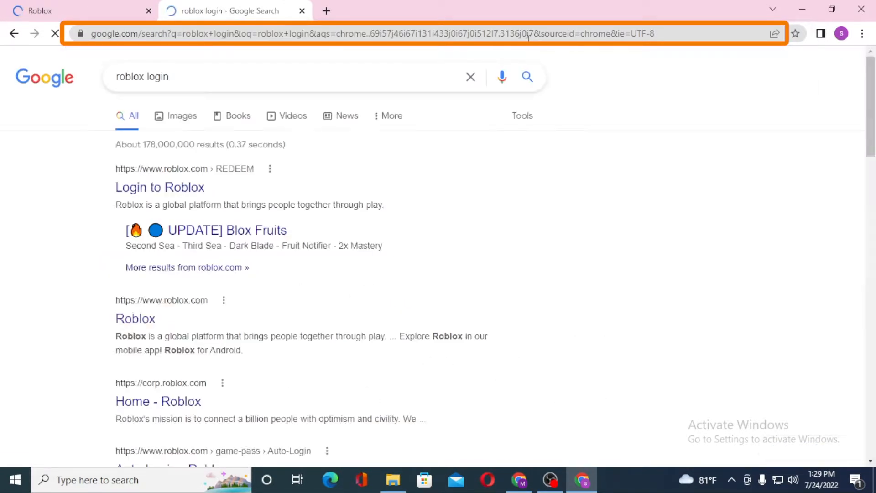
# Follow the Login to Roblox result, then move the first tab from sign-up to Log In.
pyautogui.click(180, 189)
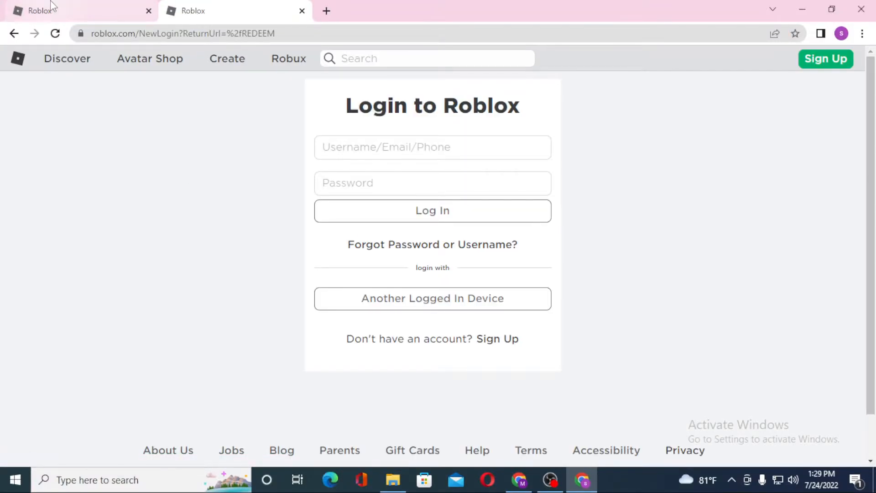
pyautogui.click(41, 11)
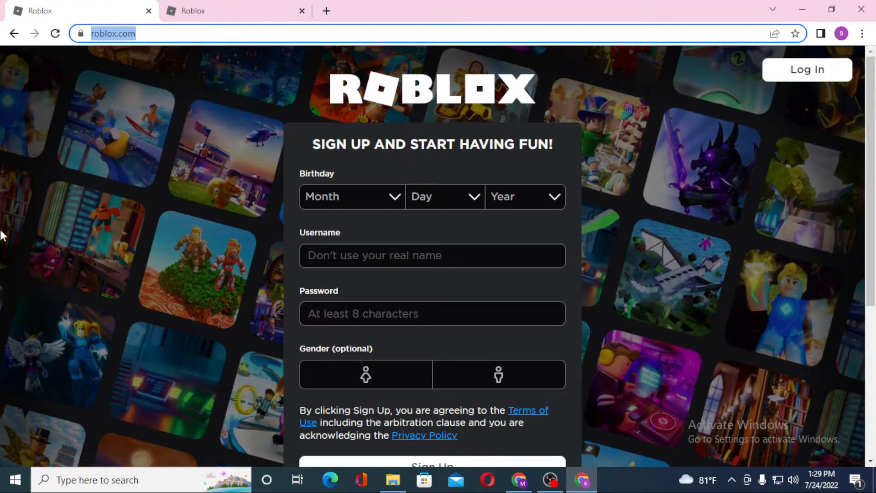
pyautogui.click(205, 11)
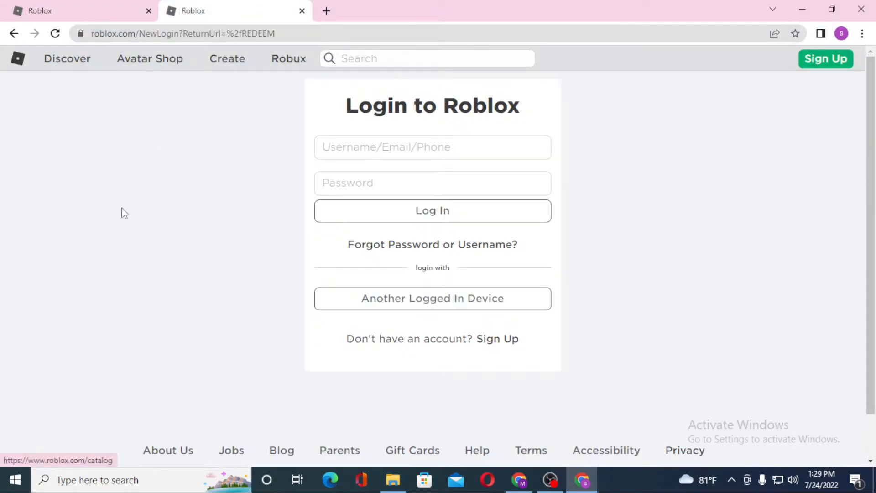
pyautogui.click(40, 11)
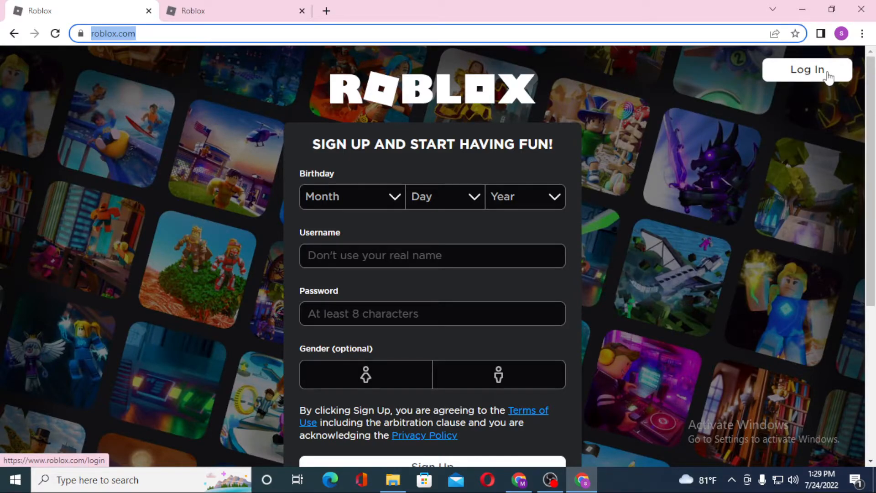
pyautogui.click(807, 70)
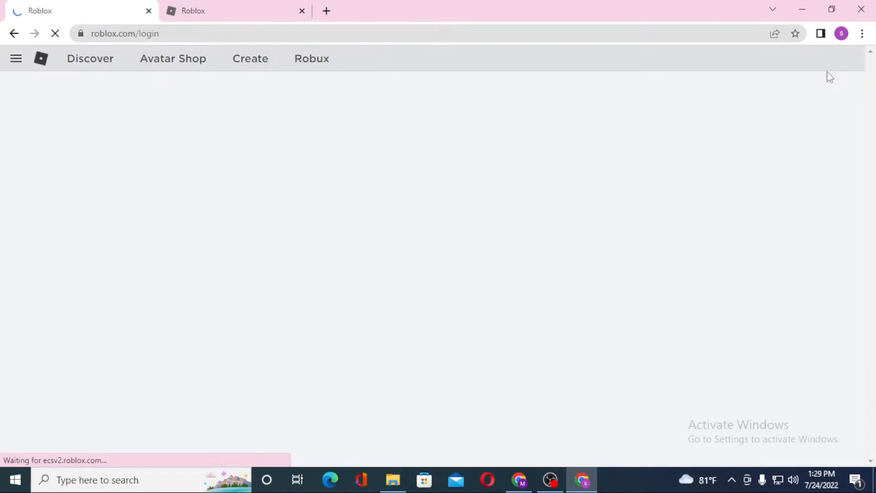
# Close the duplicate login tab and focus the Username then Password fields without entering anything.
pyautogui.click(240, 8)
pyautogui.click(108, 8)
pyautogui.click(193, 6)
pyautogui.click(82, 10)
pyautogui.click(302, 10)
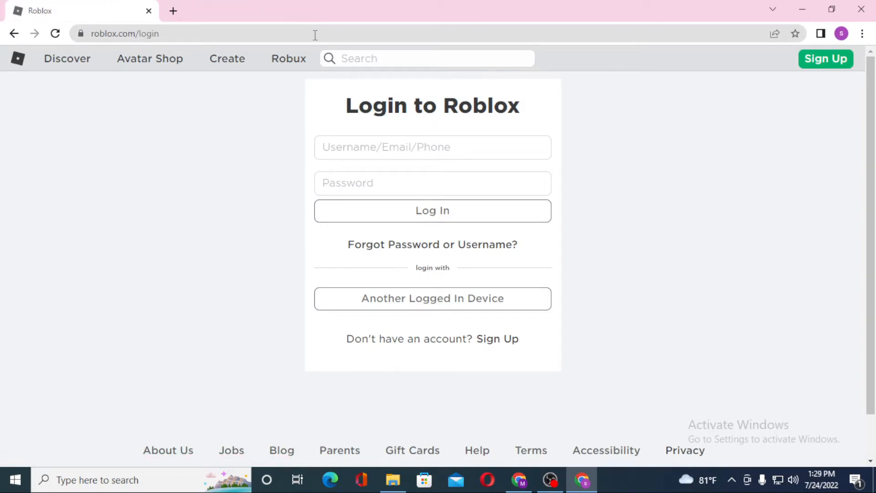
pyautogui.click(477, 151)
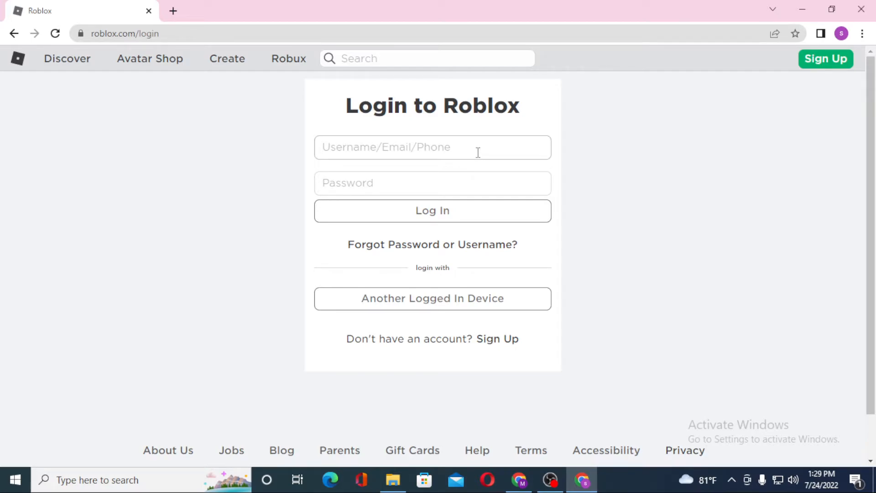
pyautogui.press('Tab')
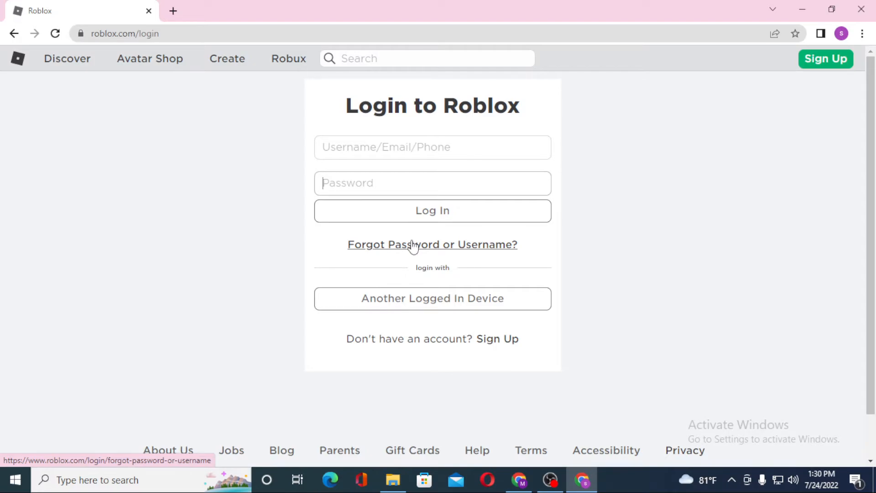
pyautogui.scroll(-1, 175, 247)
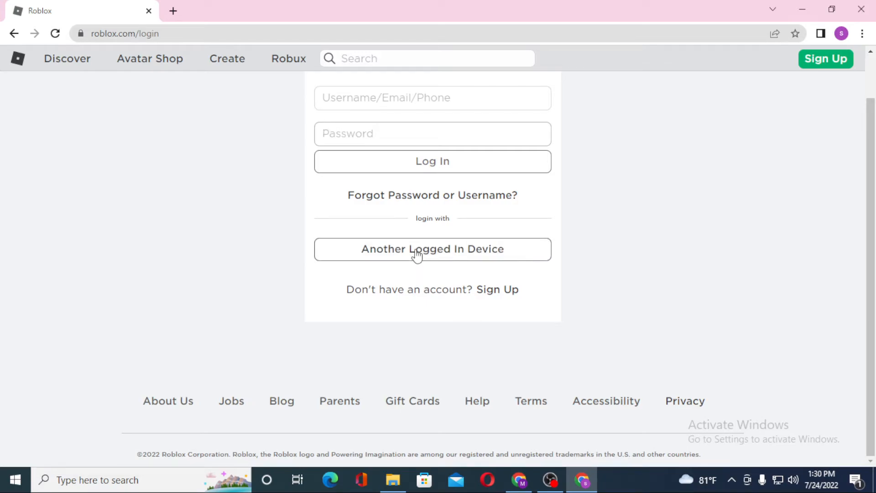
pyautogui.scroll(1, 617, 308)
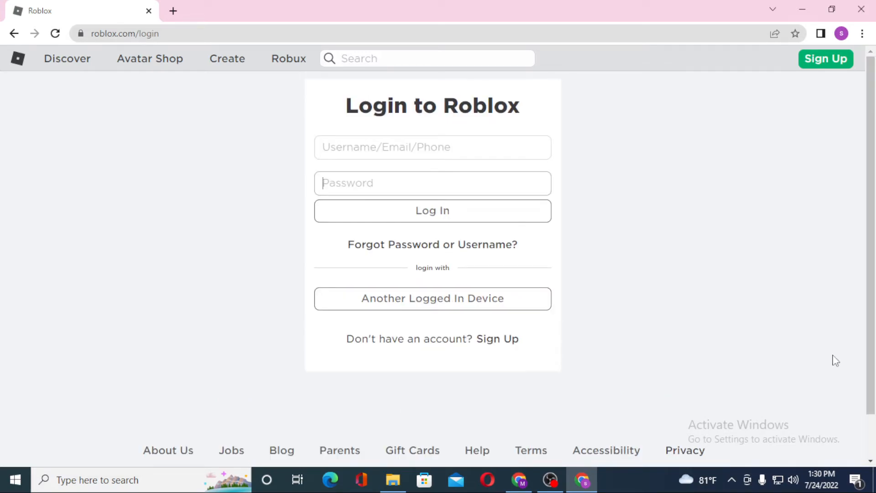